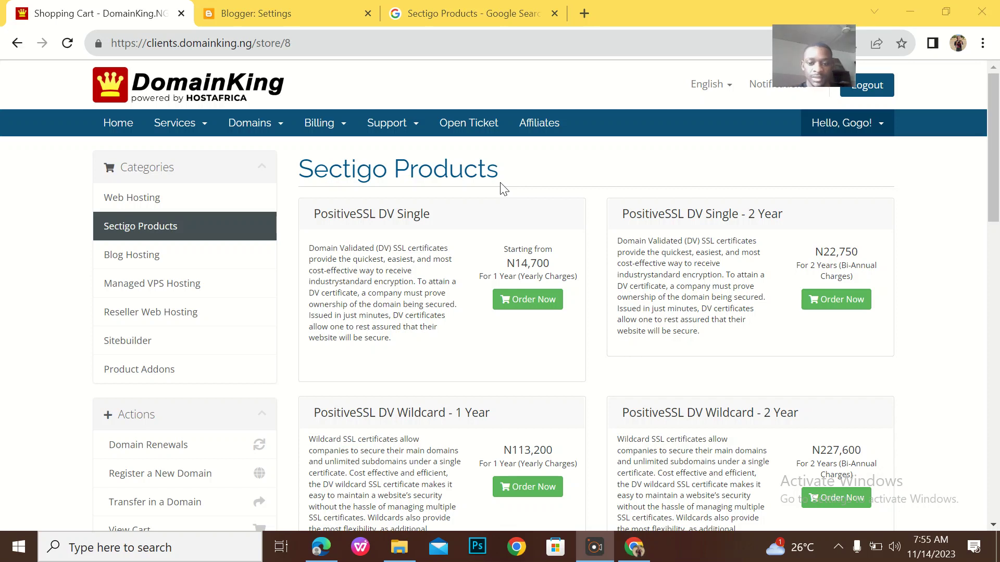
scroll(503, 189, "down", 1)
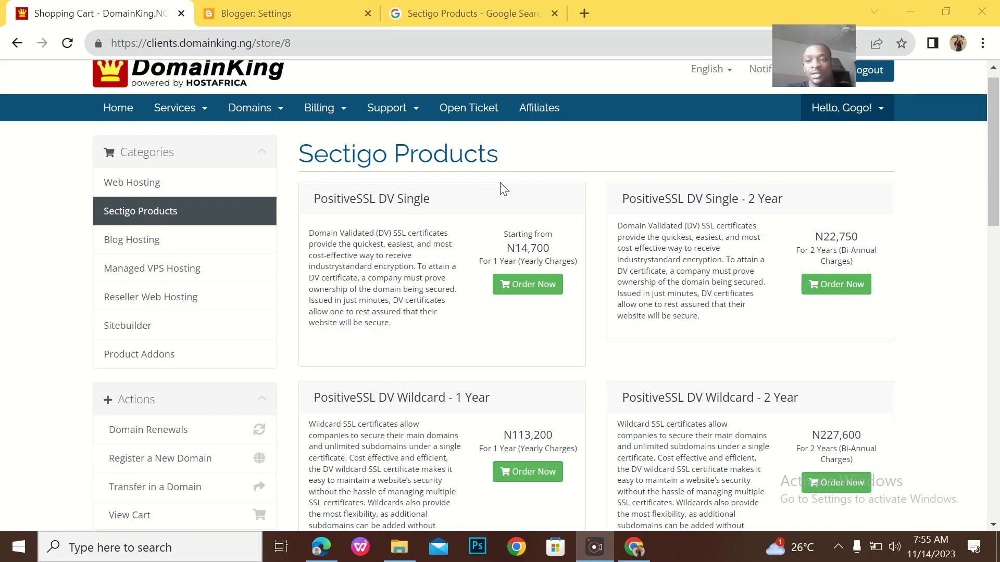
scroll(503, 189, "down", 1)
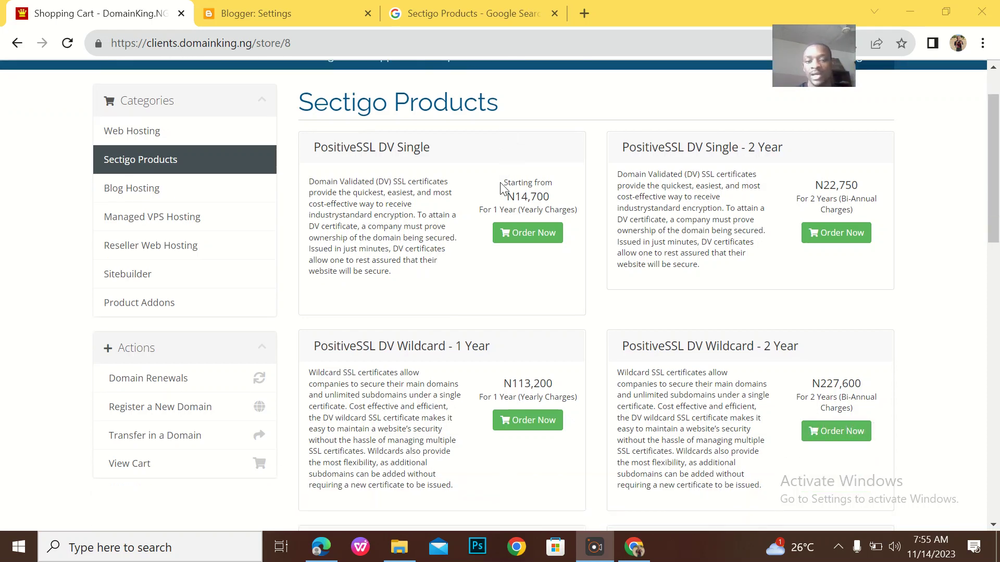
scroll(504, 189, "down", 1)
scroll(504, 189, "down", 4)
scroll(503, 189, "down", 2)
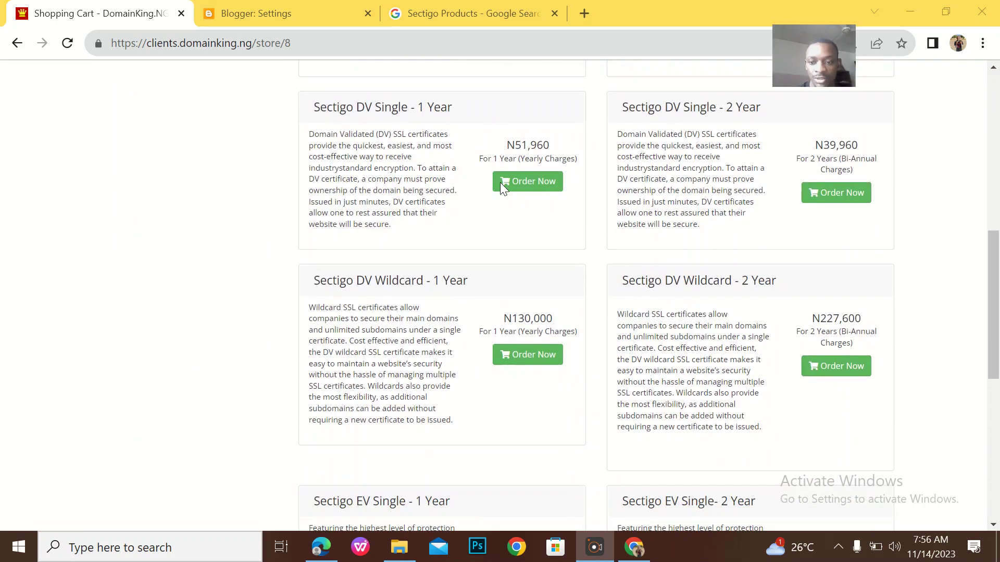
scroll(504, 189, "down", 3)
scroll(503, 189, "down", 1)
scroll(503, 189, "down", 2)
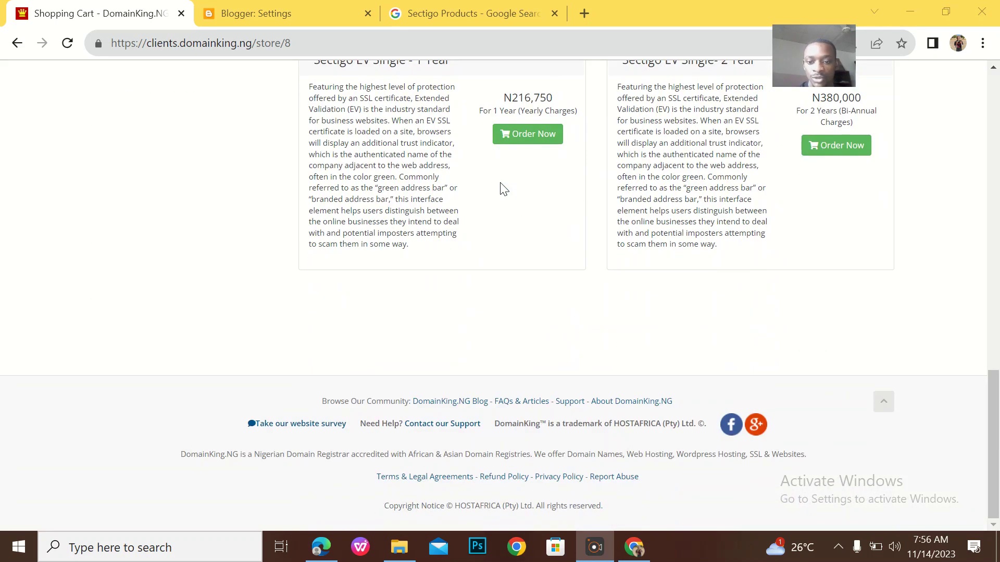
scroll(503, 189, "up", 7)
scroll(503, 189, "up", 2)
scroll(503, 190, "up", 3)
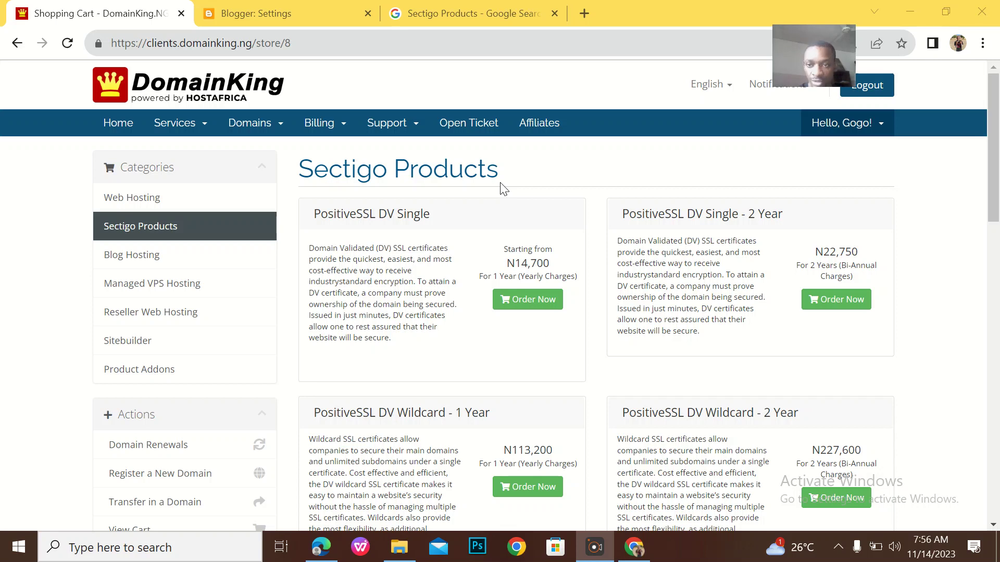
- Close the old 'Sectigo Products' Google search tab, keeping the DomainKing cart page
left_click(470, 6)
left_click(147, 14)
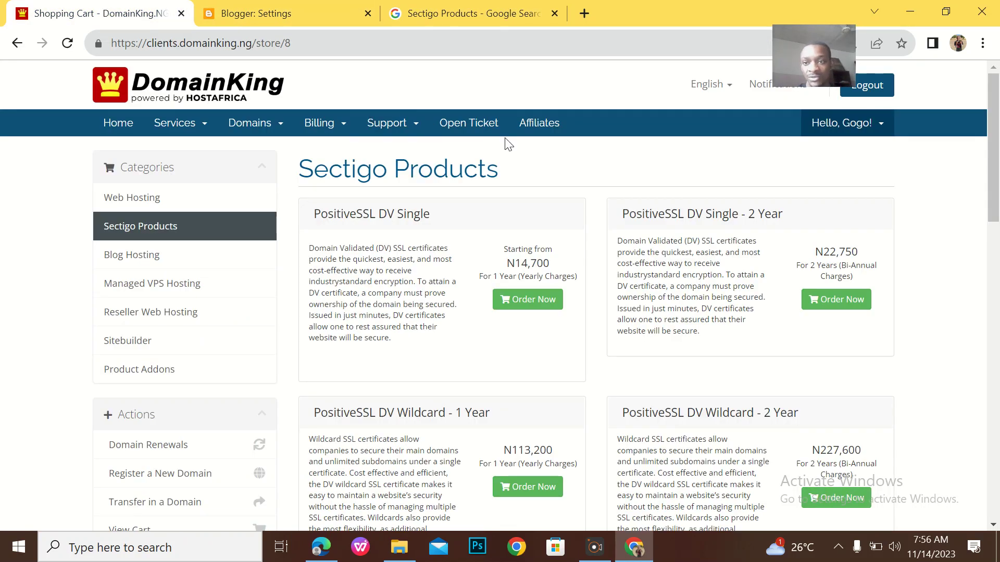
left_click(554, 13)
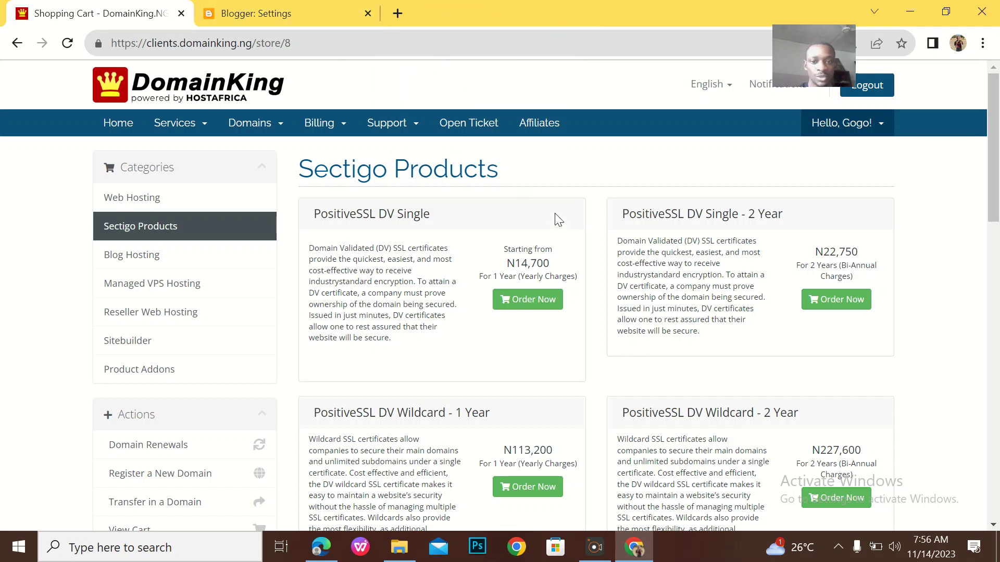
- Copy the 'Sectigo Products' heading and start a search in a new tab
left_click_drag(509, 182, 304, 167)
key("ctrl+c")
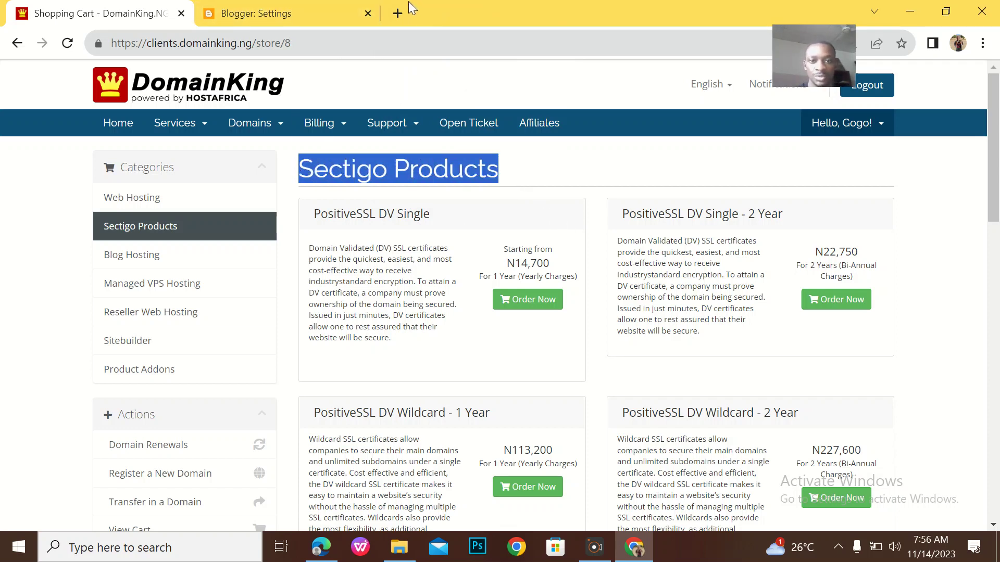
left_click(399, 13)
left_click(323, 44)
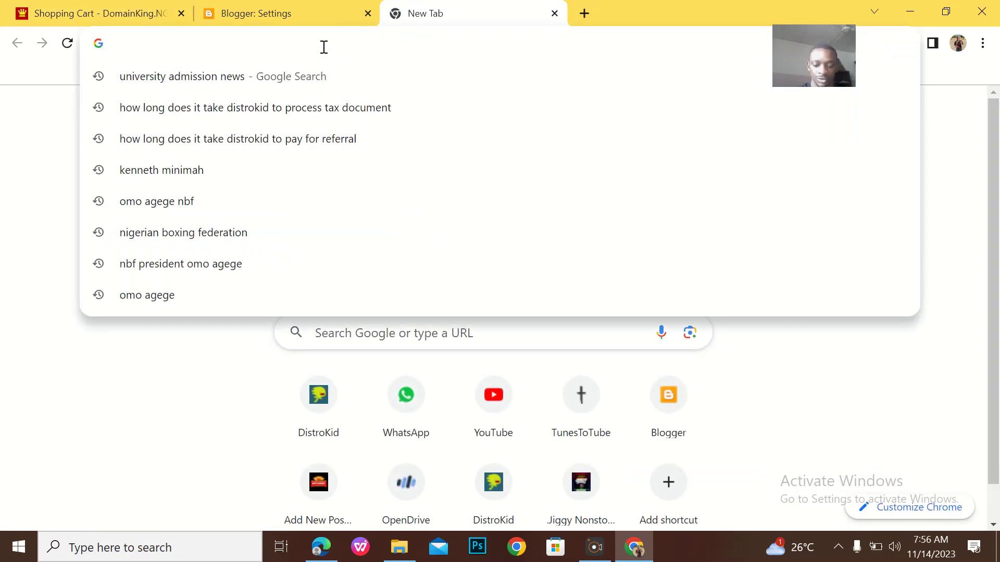
- Search Google for the pasted 'Sectigo Products' and scroll through the results
key("ctrl+v")
key("Return")
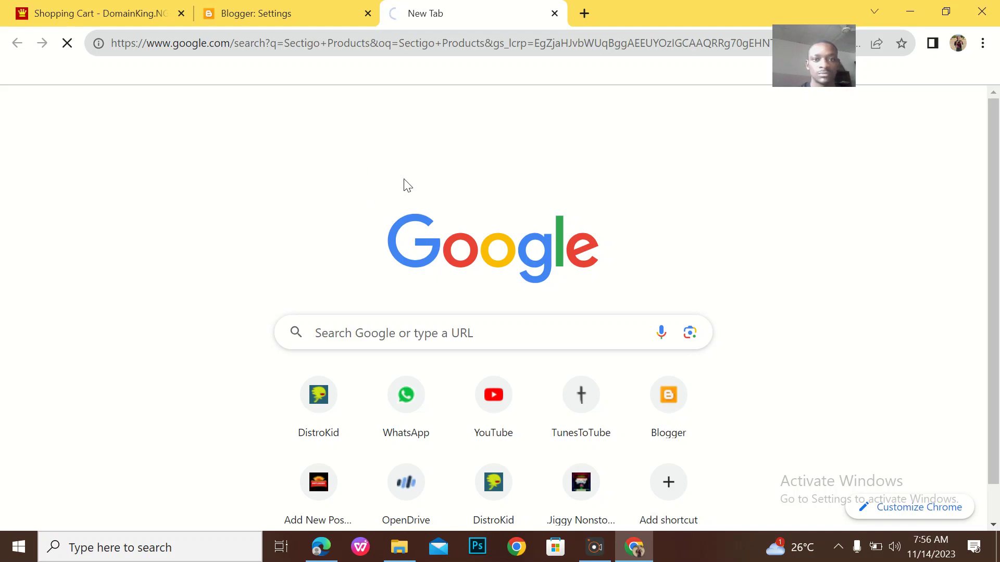
left_click(838, 547)
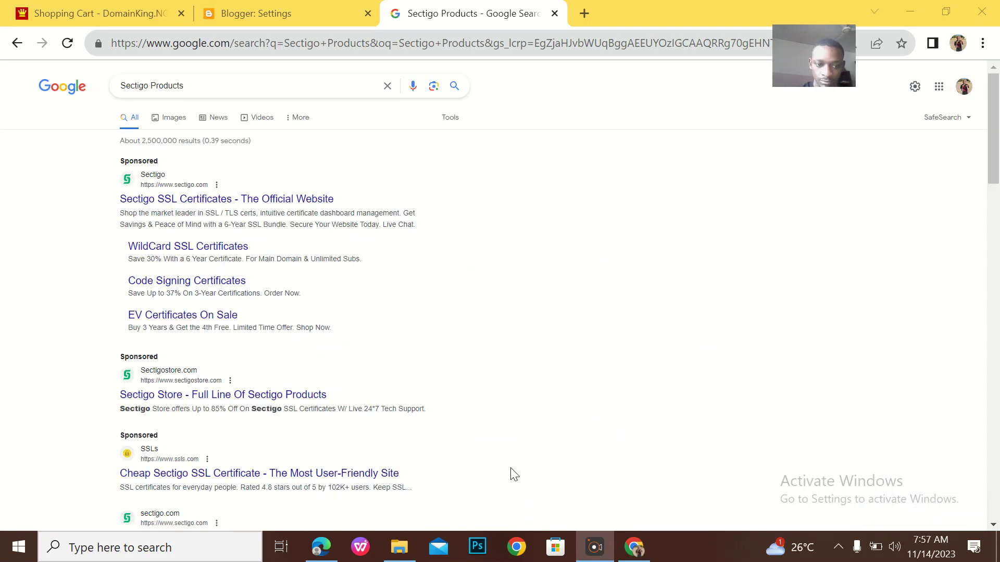
scroll(275, 335, "down", 3)
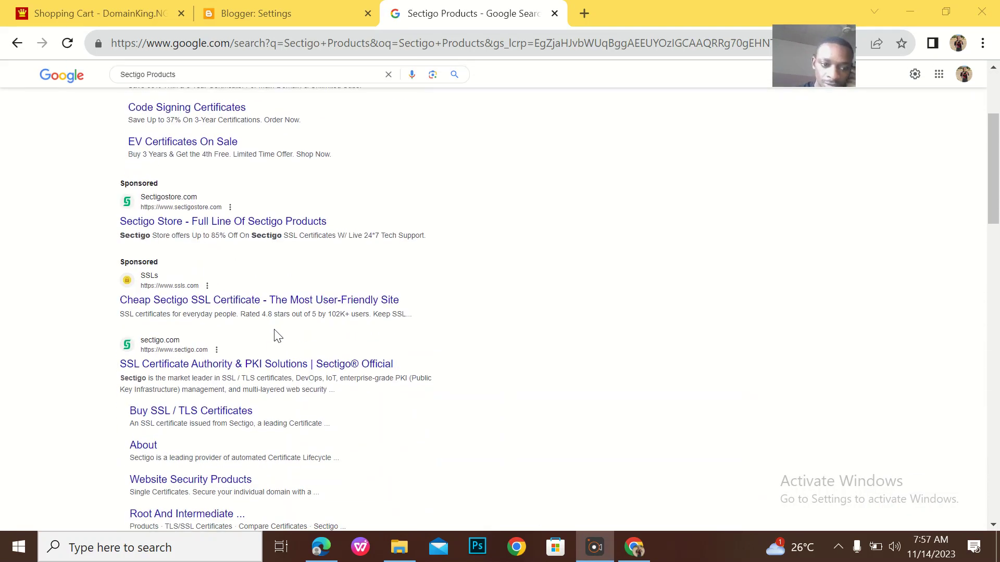
scroll(275, 336, "down", 1)
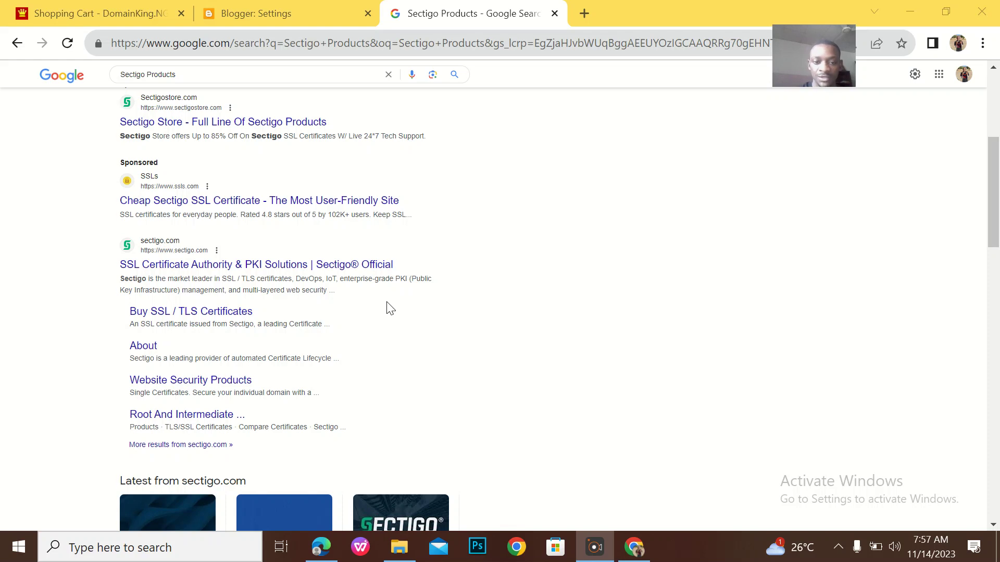
scroll(389, 308, "down", 1)
scroll(389, 308, "down", 4)
scroll(389, 308, "down", 1)
scroll(389, 308, "down", 3)
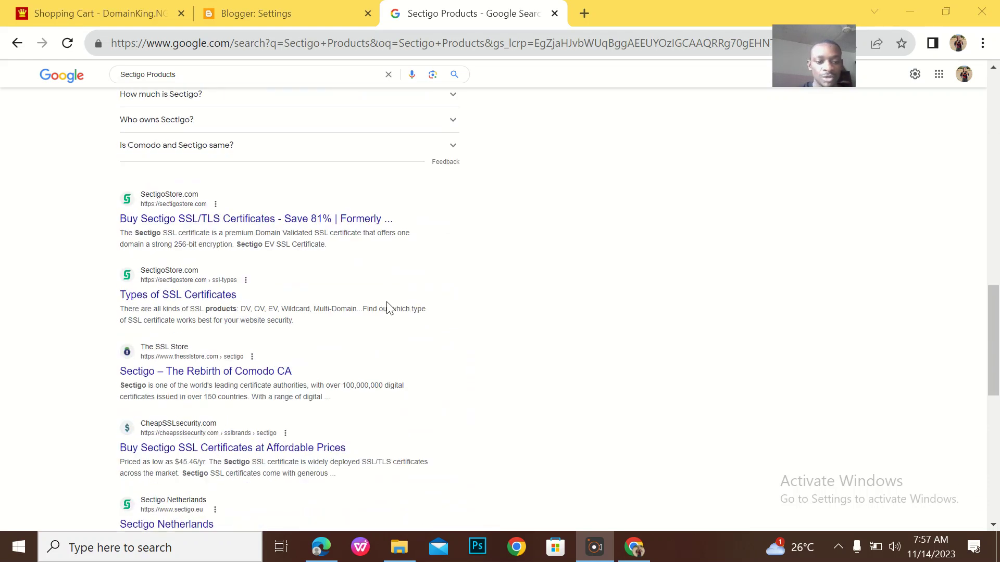
scroll(389, 307, "down", 1)
scroll(389, 308, "down", 1)
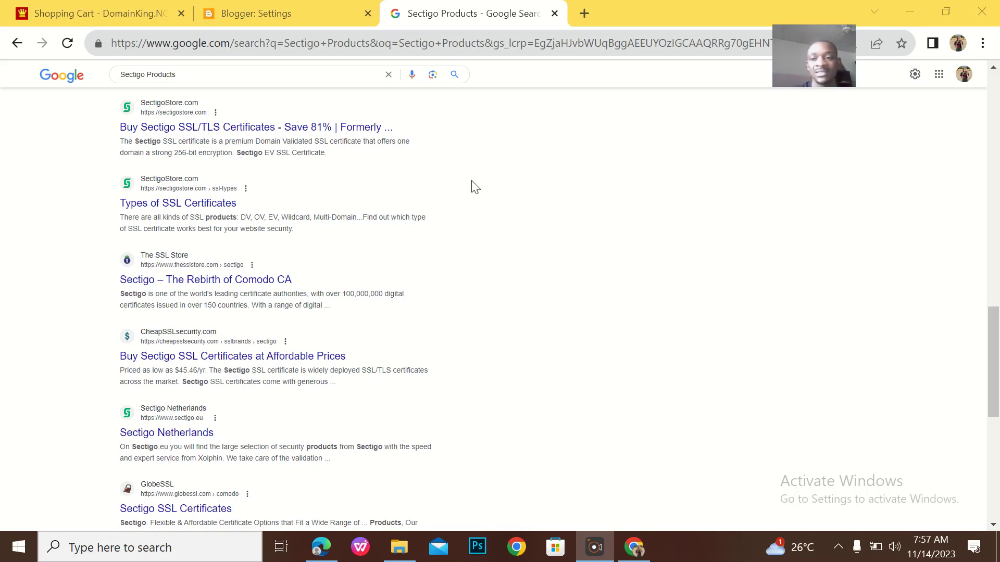
left_click(451, 43)
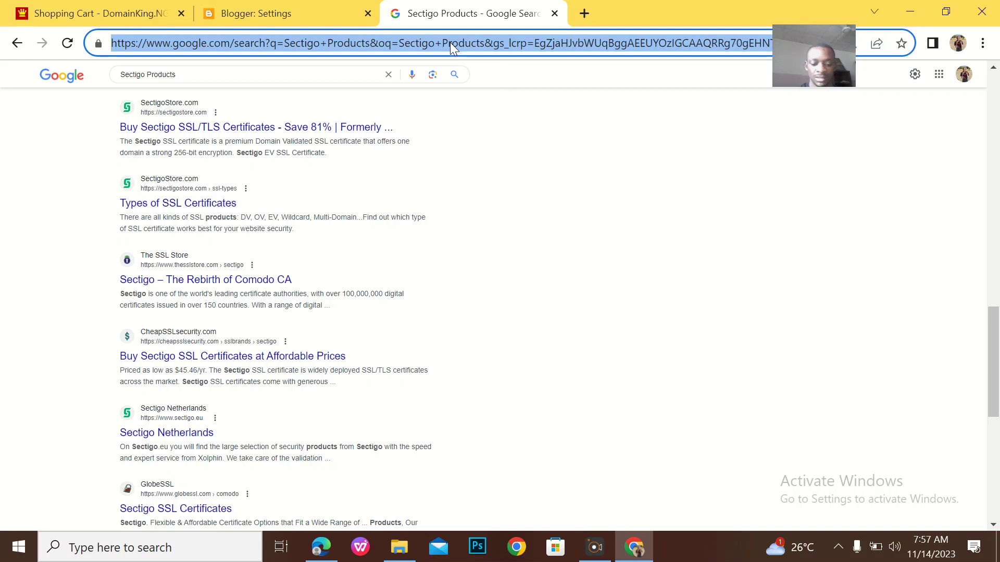
type("ssl v")
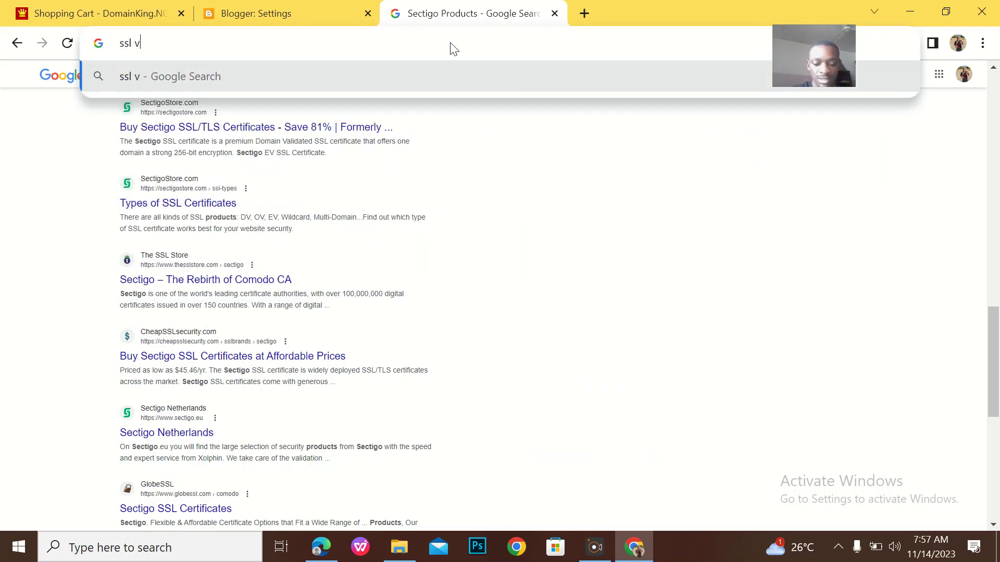
type("er")
- Search Google for 'what is ssl certificate', which ends on a No internet error
key("BackSpace")
key("BackSpace")
key("BackSpace")
key("BackSpace")
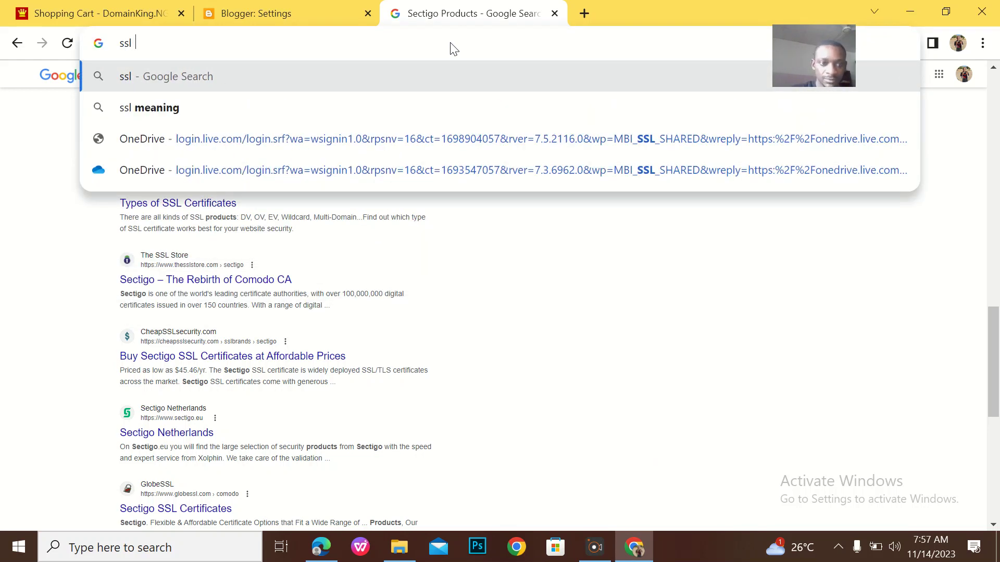
type("certifi")
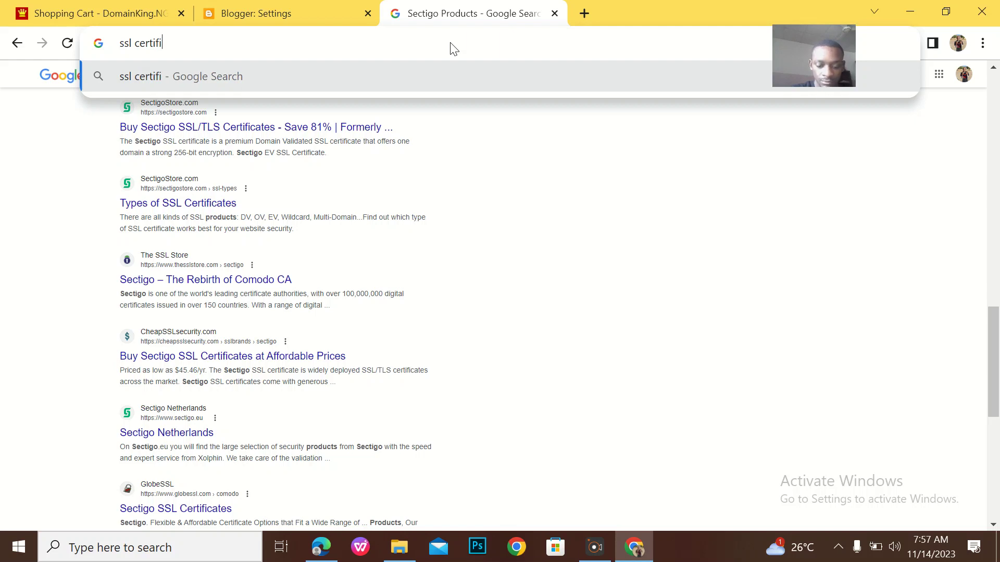
type("cate")
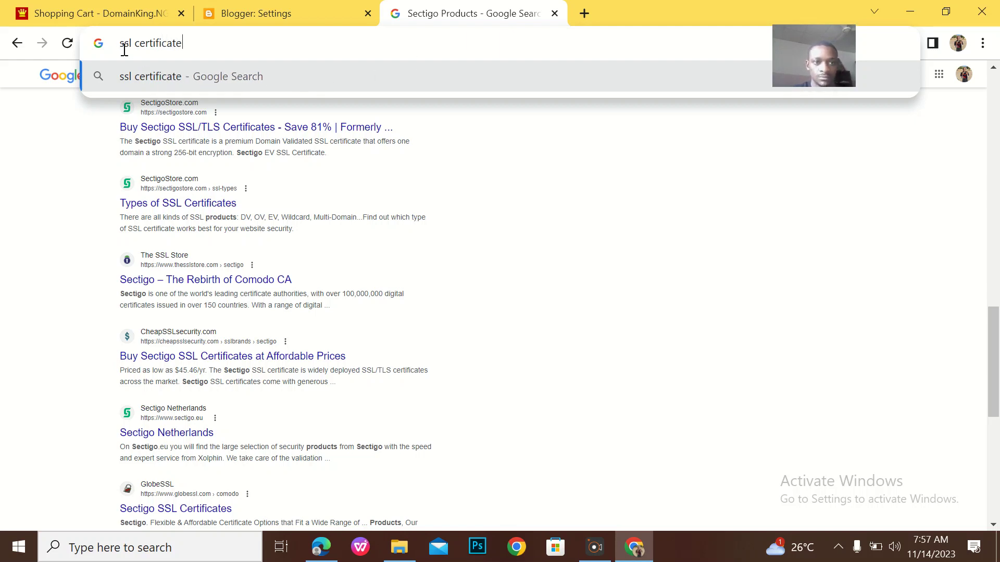
left_click(120, 43)
type("what is")
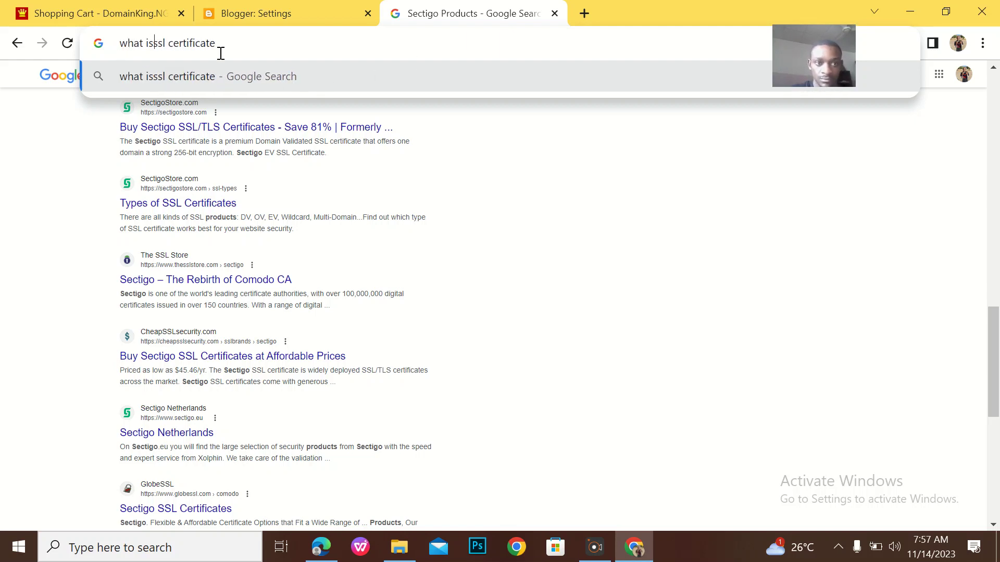
key("Return")
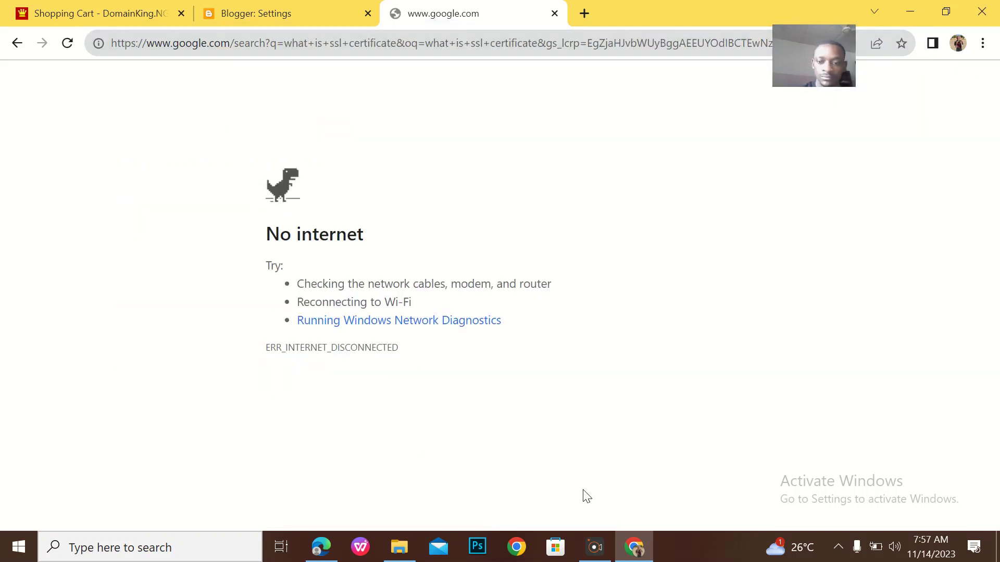
- Connect to the 'Normal level' Wi-Fi network and reload the failed search page
left_click(836, 548)
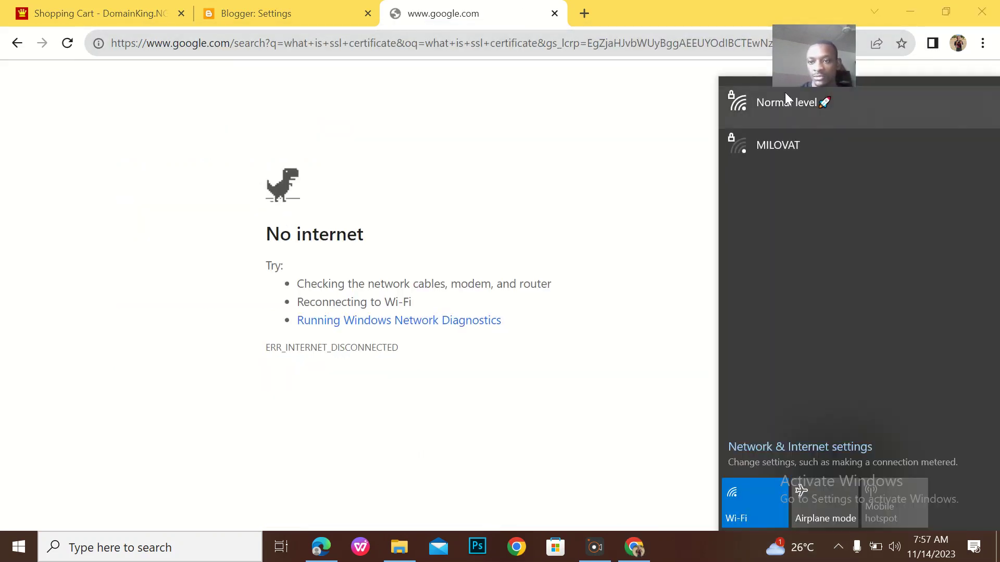
left_click(785, 98)
left_click(908, 180)
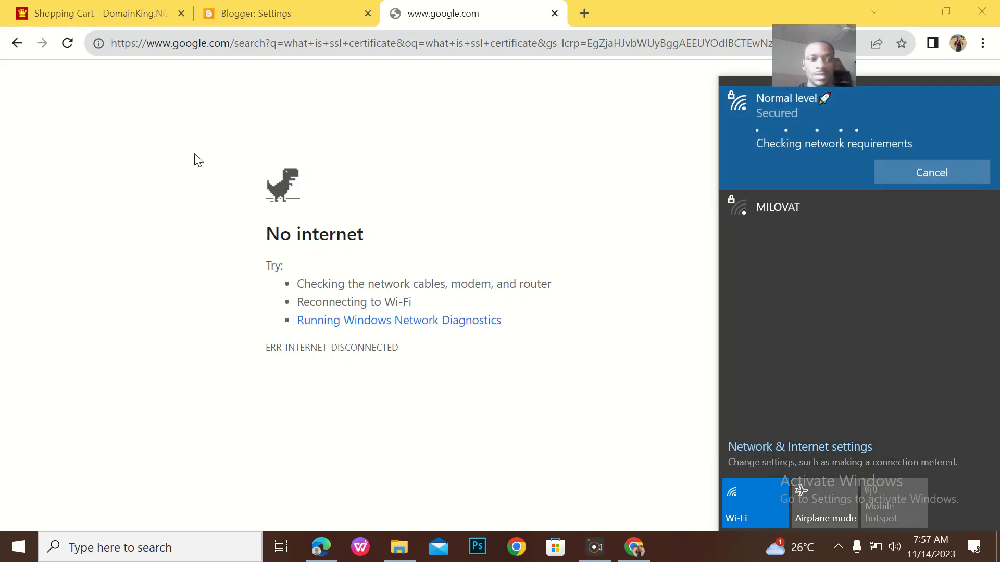
left_click(68, 44)
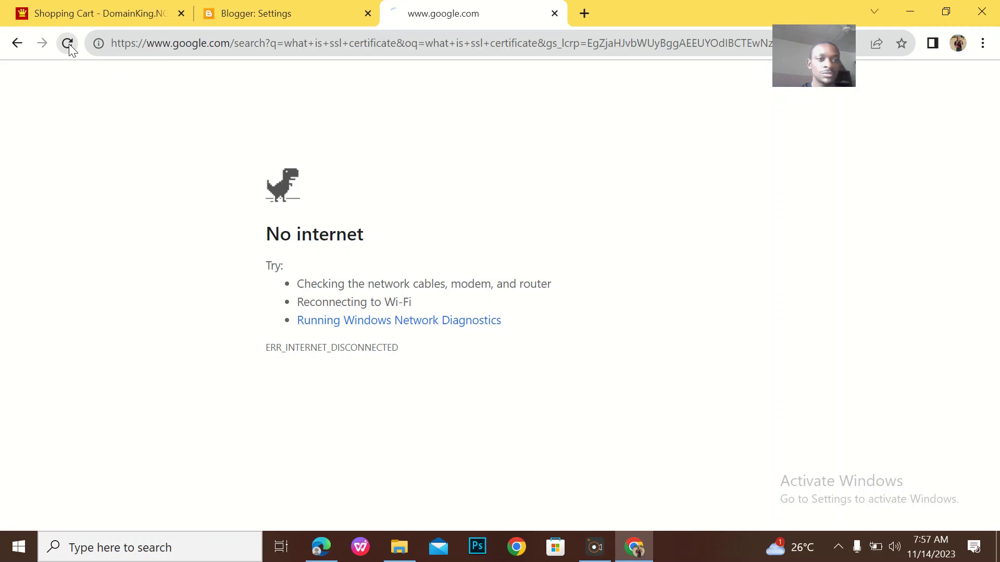
left_click(69, 45)
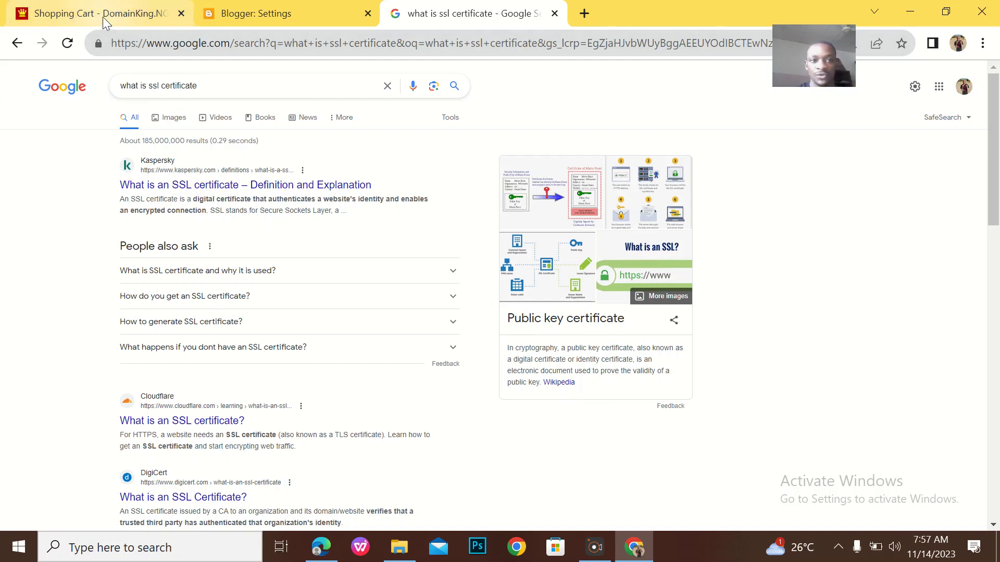
- Switch back to the Shopping Cart – DomainKing tab showing the Sectigo SSL listings
left_click(127, 17)
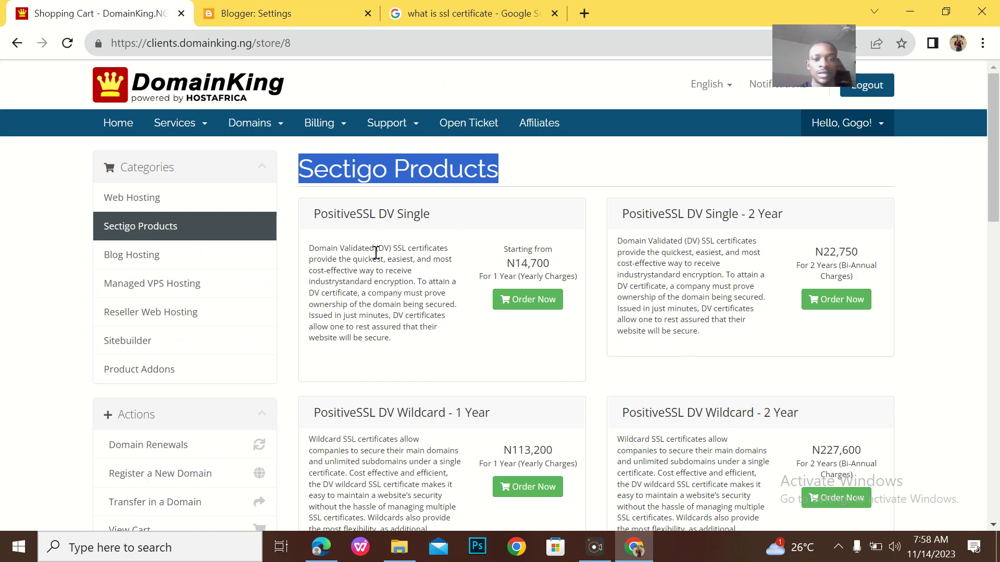
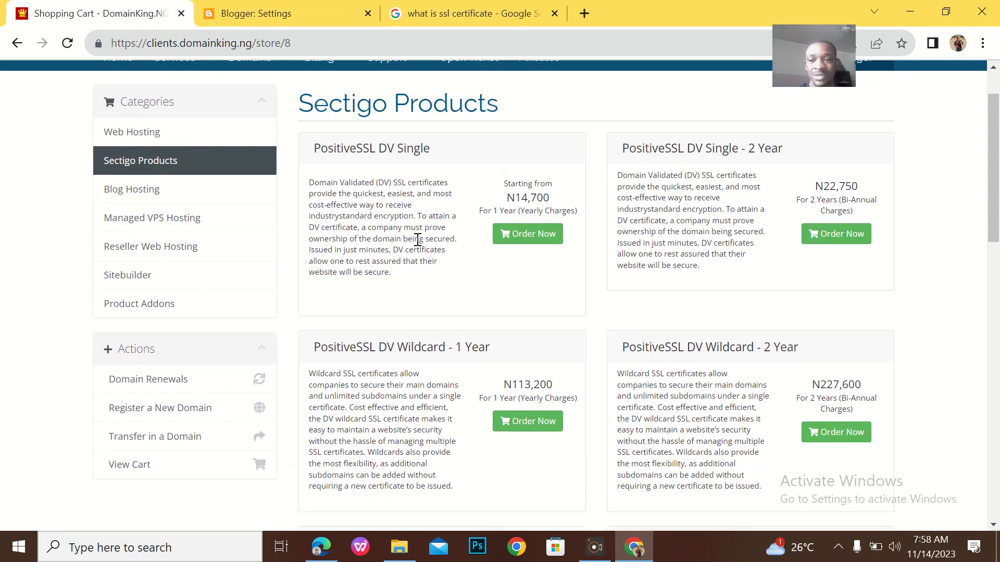
scroll(417, 240, "down", 1)
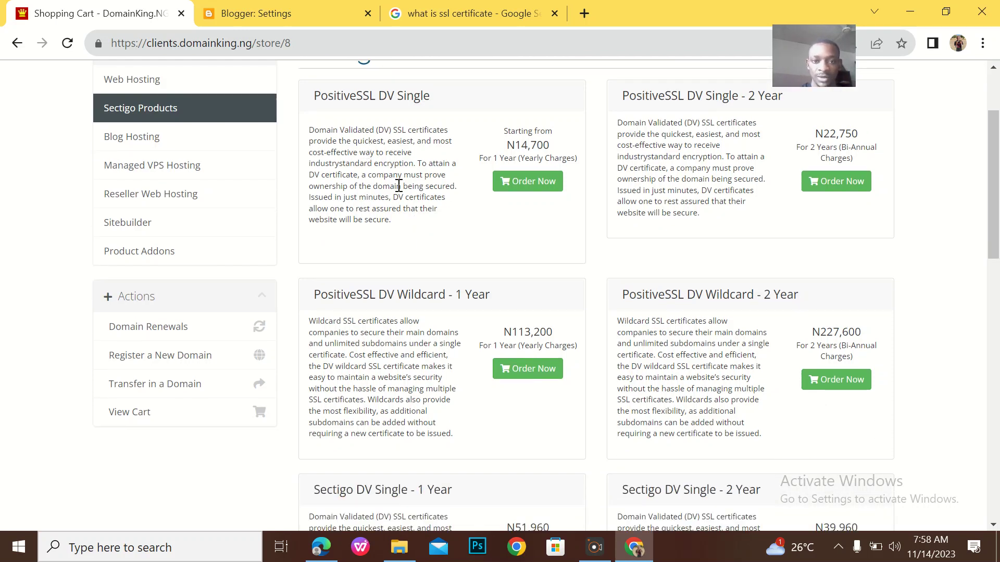
scroll(402, 187, "up", 1)
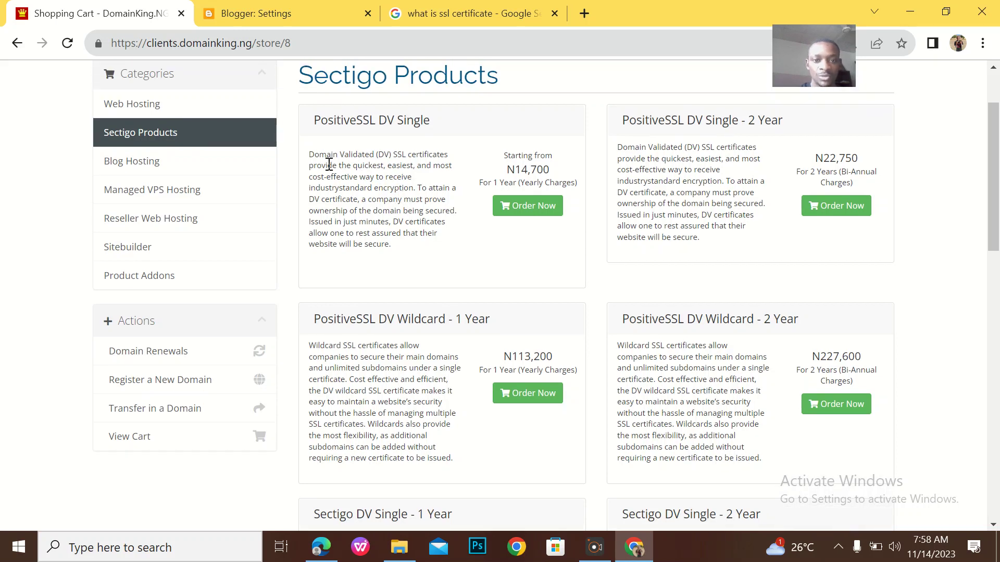
- Select the words 'Domain Validated (DV)' in the PositiveSSL DV Single card's description
left_click_drag(313, 160, 394, 162)
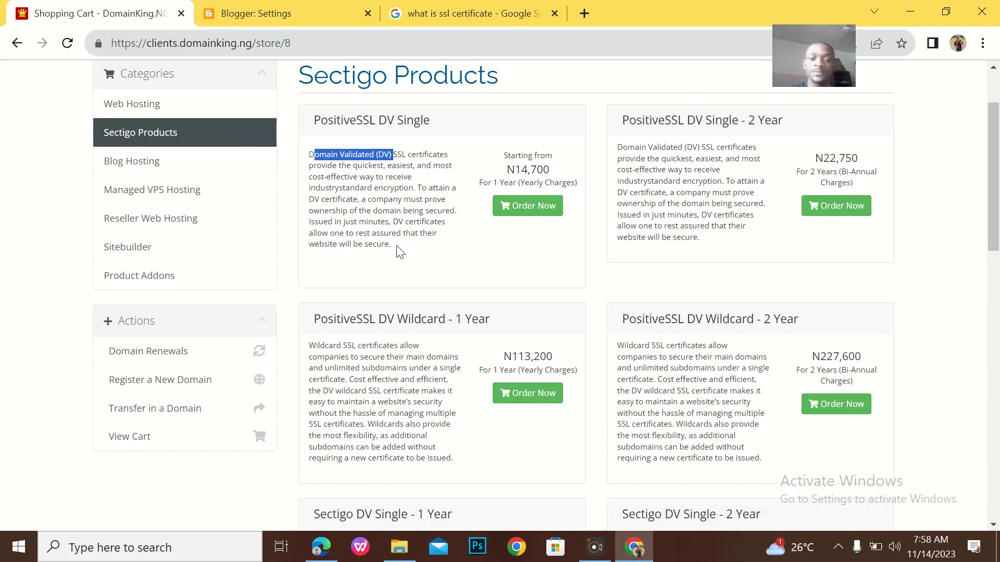
scroll(395, 271, "down", 1)
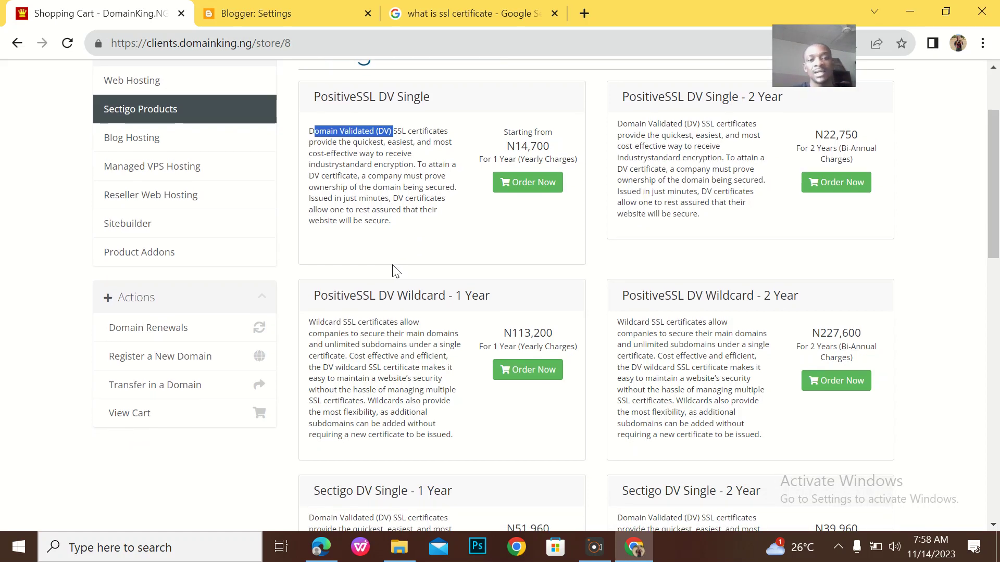
scroll(394, 271, "up", 1)
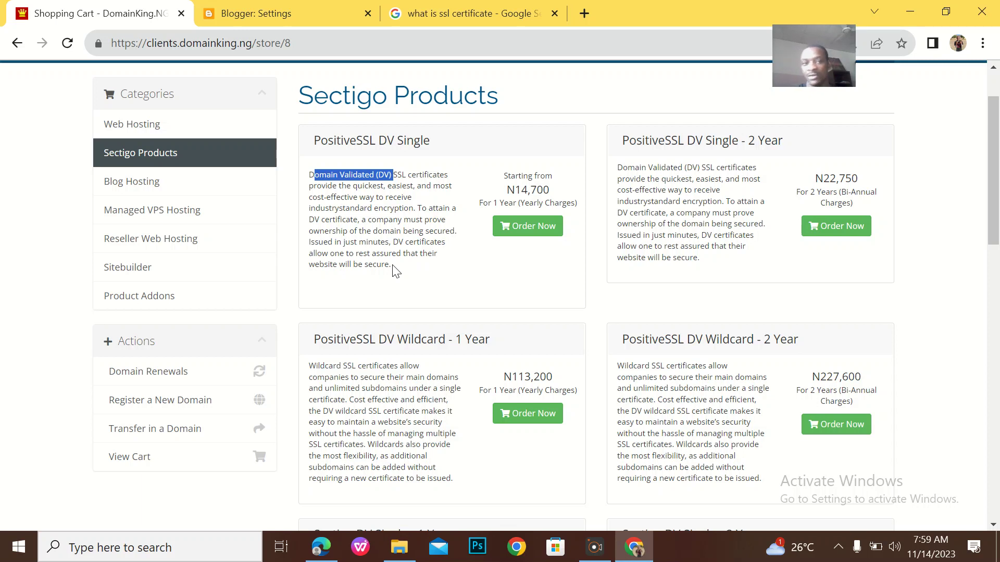
- Deselect the 'Domain Validated (DV)' text in the PositiveSSL card
left_click(374, 141)
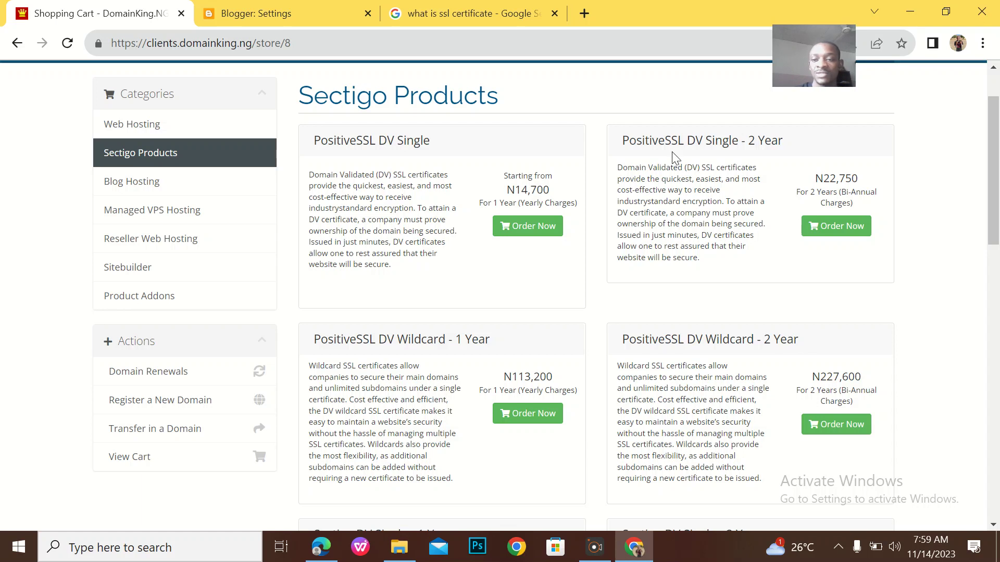
scroll(730, 163, "down", 1)
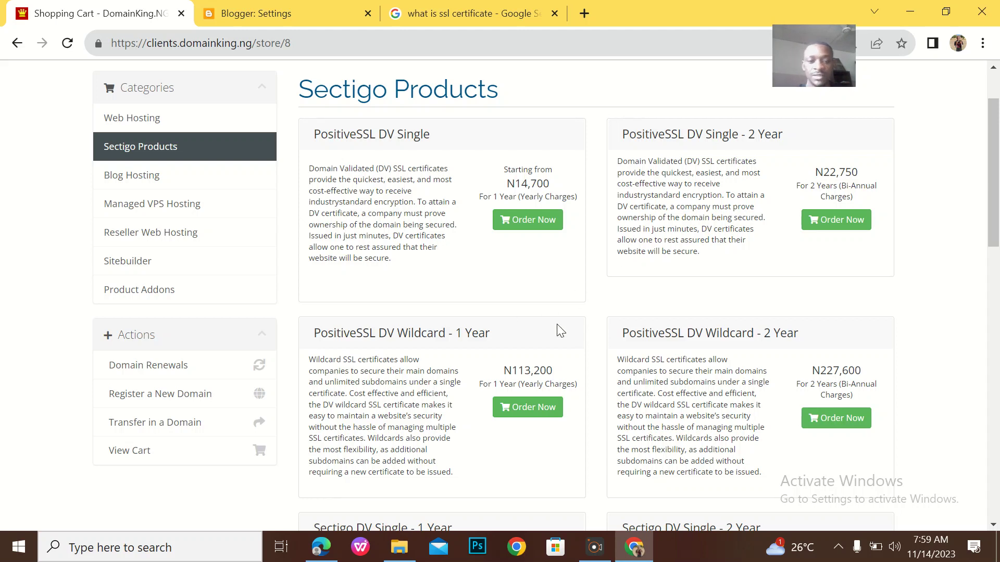
scroll(558, 330, "down", 1)
scroll(559, 331, "down", 1)
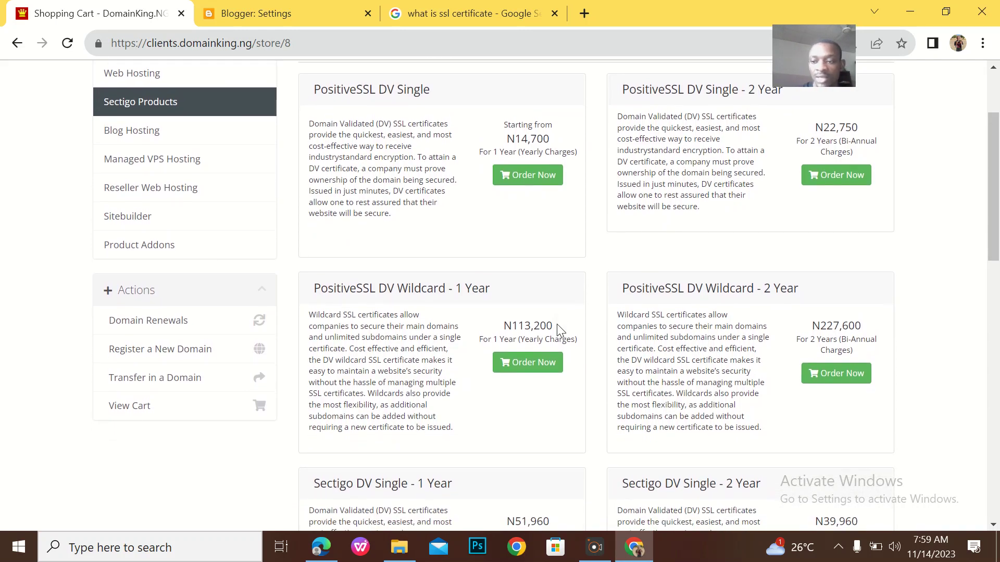
scroll(559, 330, "down", 1)
scroll(558, 331, "down", 1)
scroll(557, 325, "down", 1)
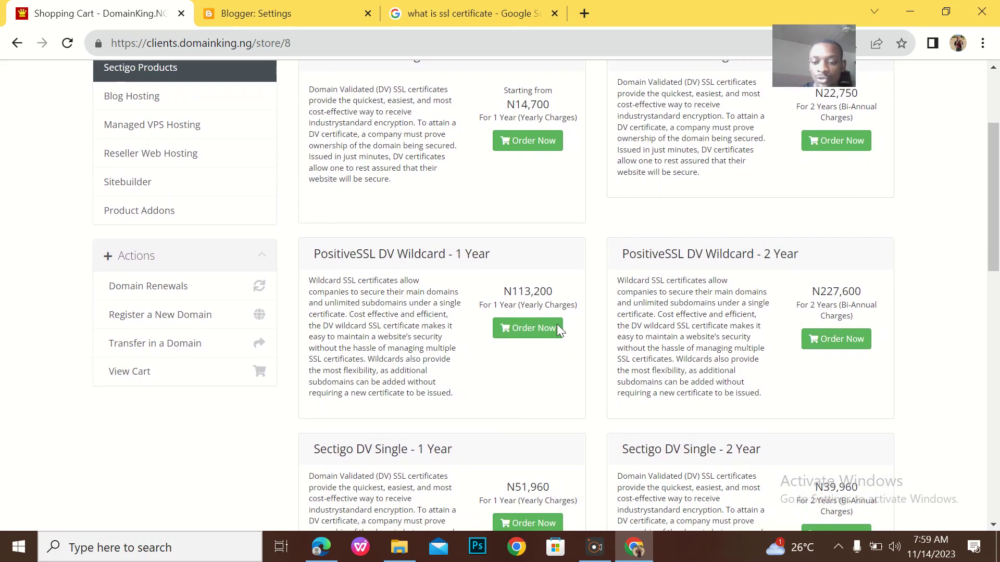
scroll(558, 331, "down", 1)
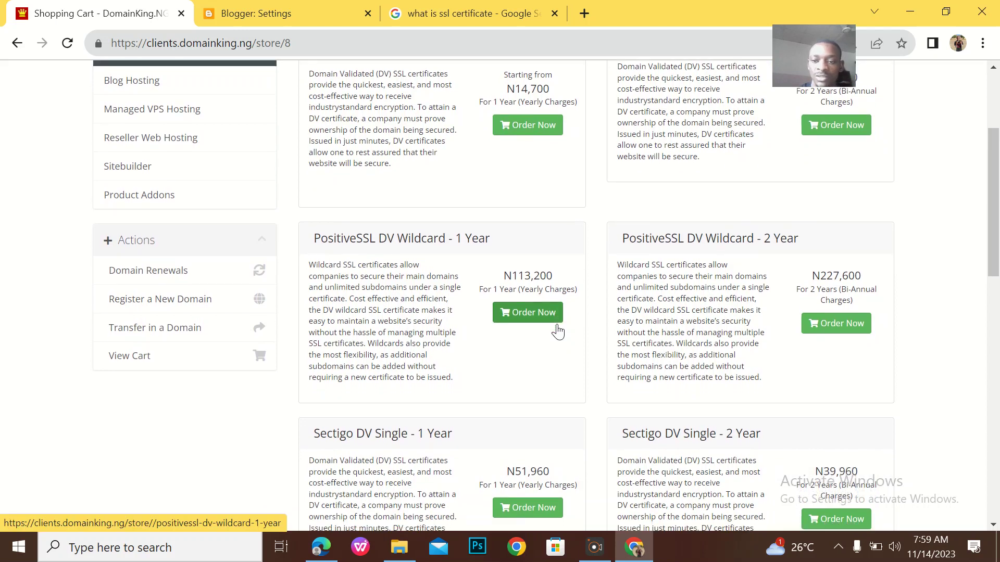
scroll(557, 330, "down", 1)
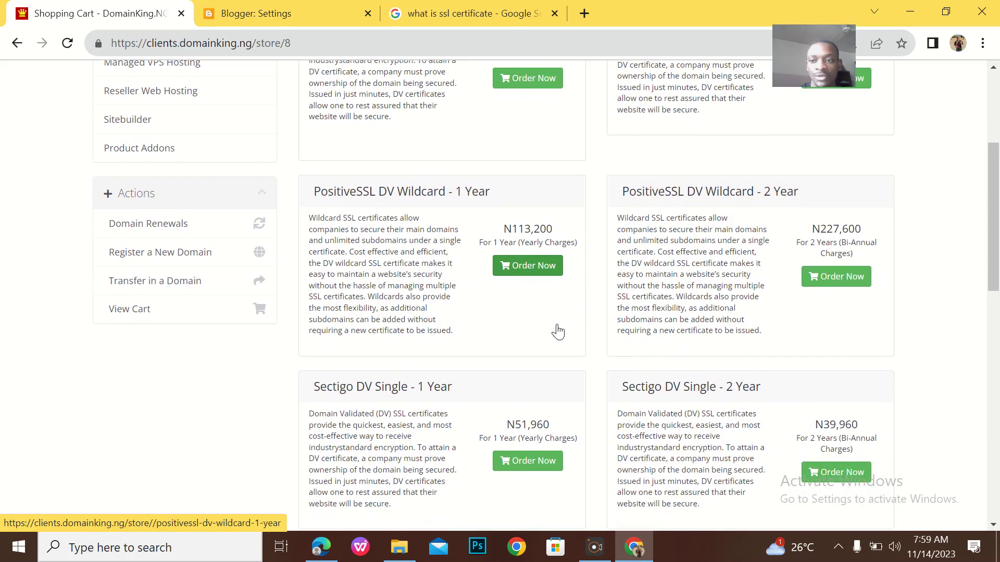
scroll(558, 330, "down", 1)
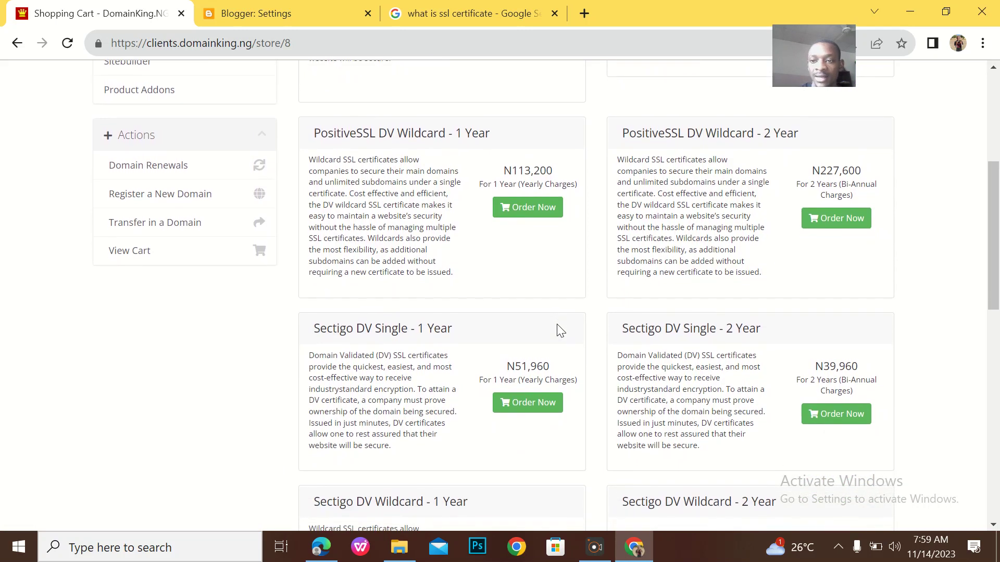
scroll(557, 330, "down", 1)
scroll(557, 331, "down", 1)
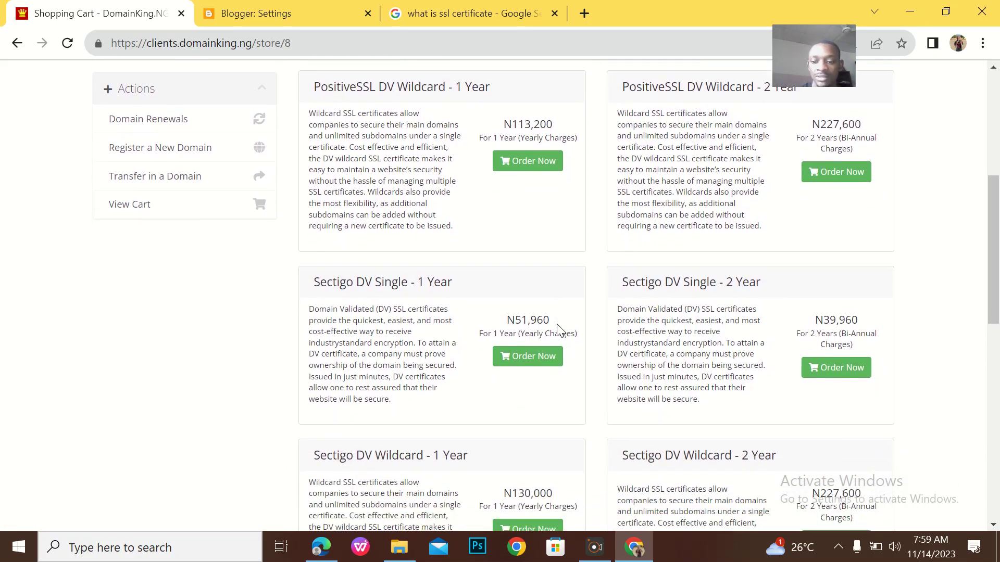
scroll(557, 326, "down", 1)
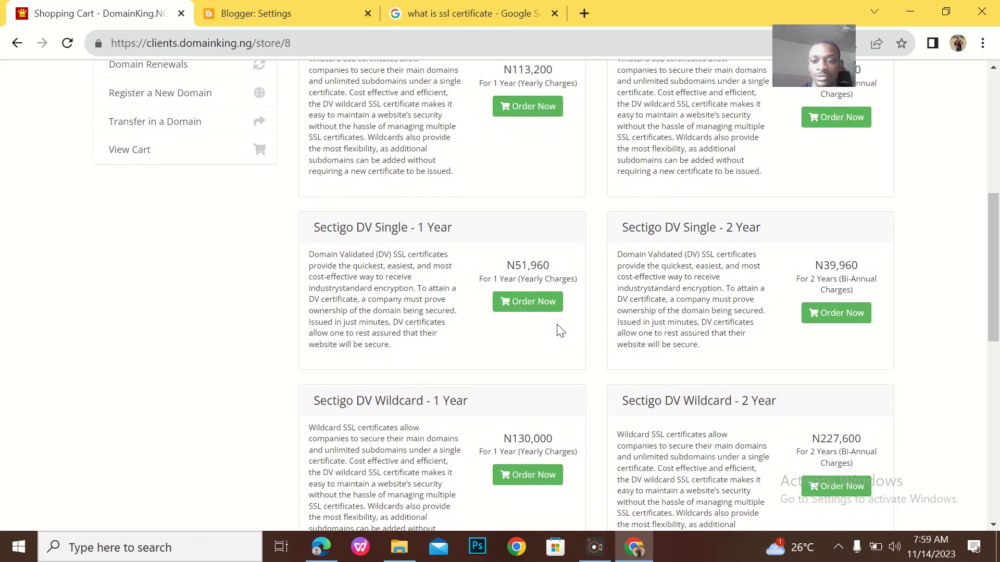
scroll(558, 330, "down", 1)
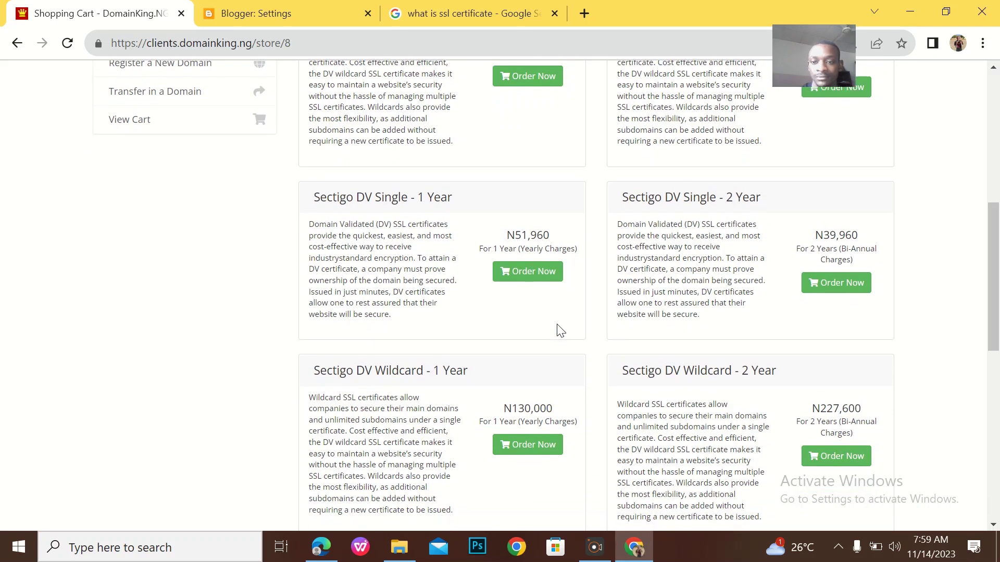
scroll(558, 331, "down", 1)
scroll(557, 331, "down", 1)
scroll(557, 330, "down", 1)
scroll(558, 331, "down", 1)
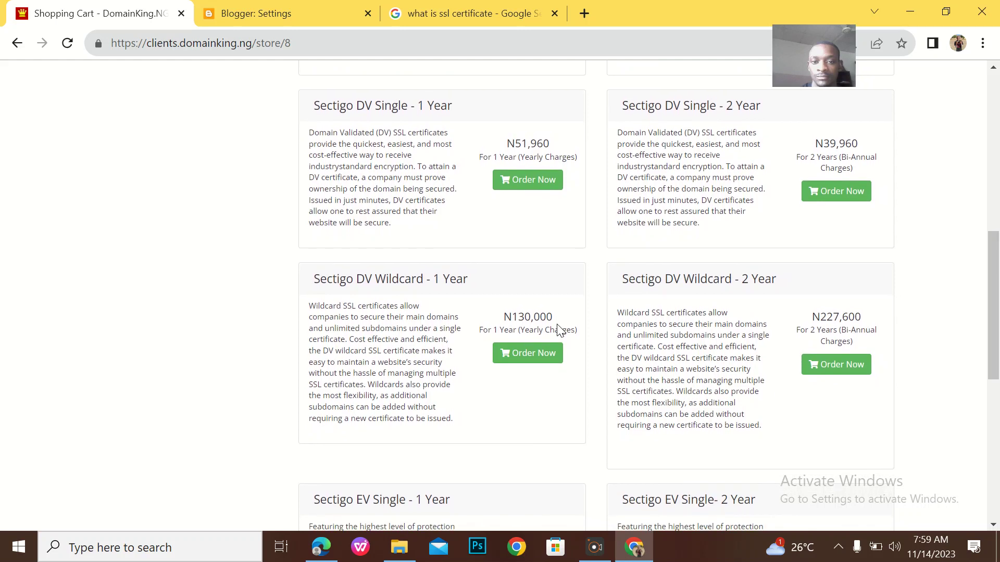
scroll(558, 331, "down", 1)
scroll(557, 326, "down", 1)
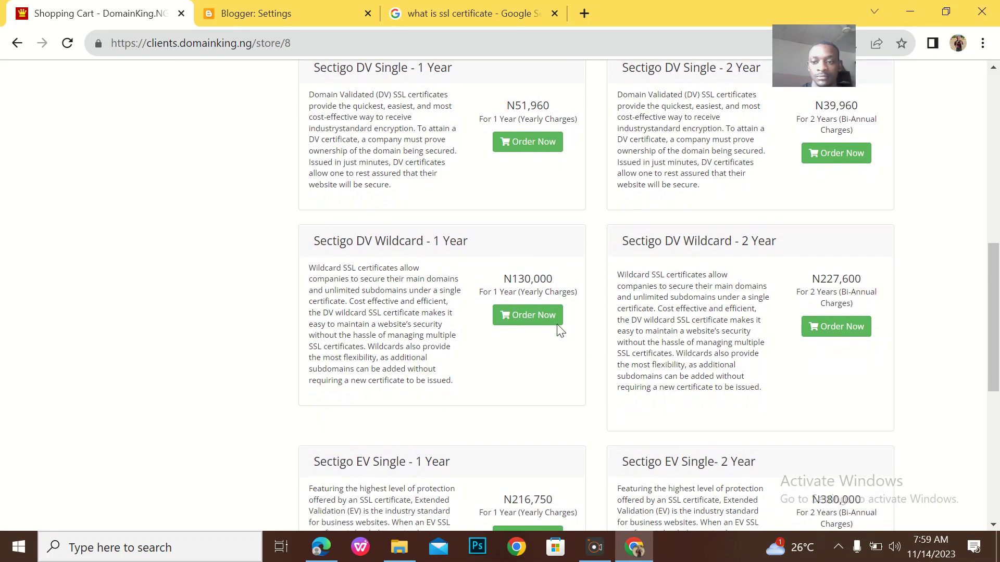
scroll(558, 330, "down", 1)
scroll(558, 331, "up", 1)
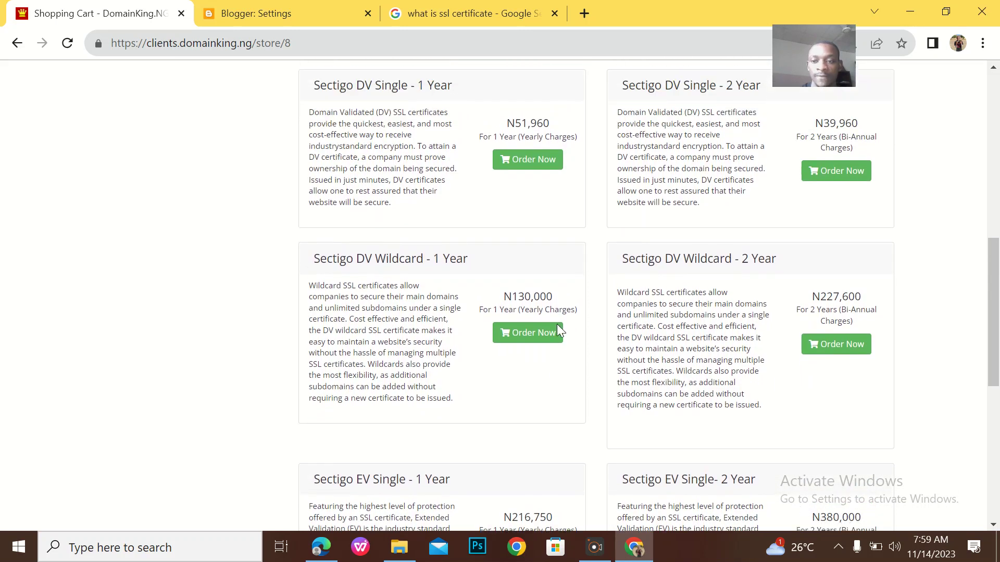
scroll(558, 331, "up", 3)
scroll(558, 331, "up", 4)
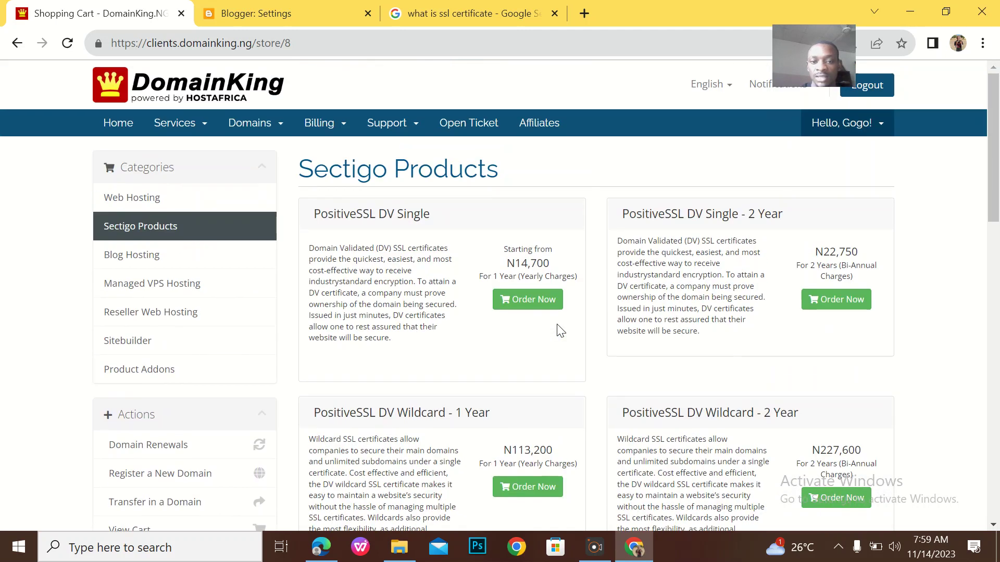
scroll(557, 330, "down", 1)
scroll(558, 330, "up", 1)
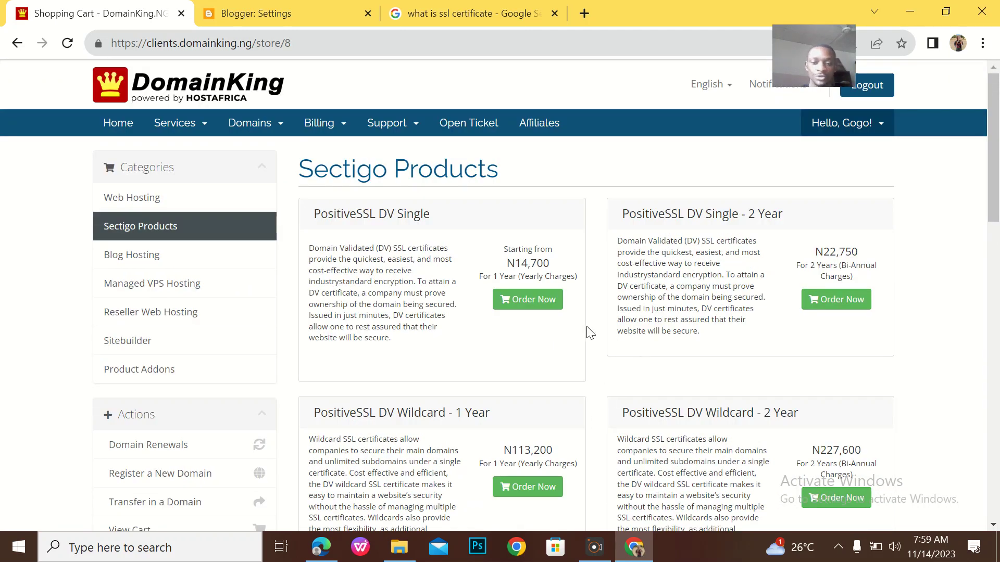